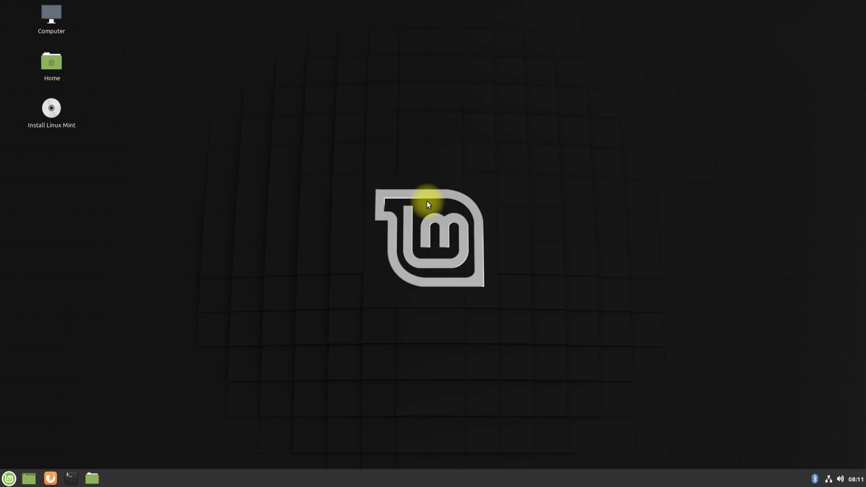
Launch Install Linux Mint, keep English, skip third-party software and pick 'Something else' partitioning
double_click(56, 116)
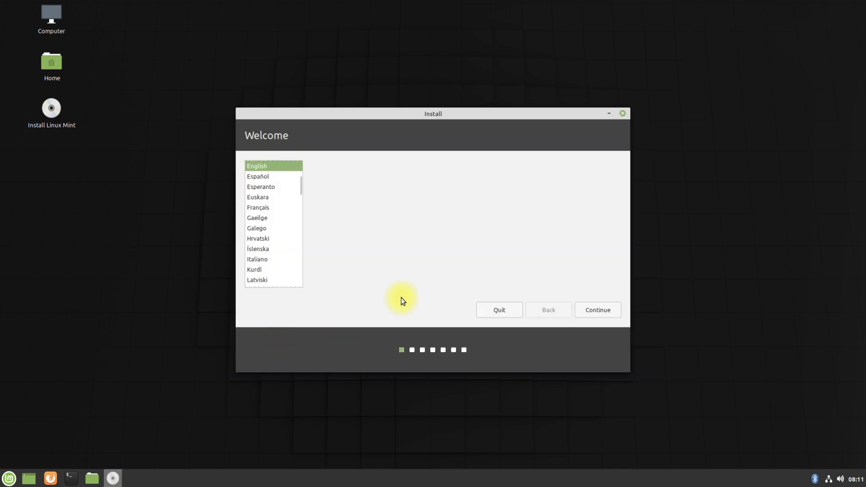
click(591, 310)
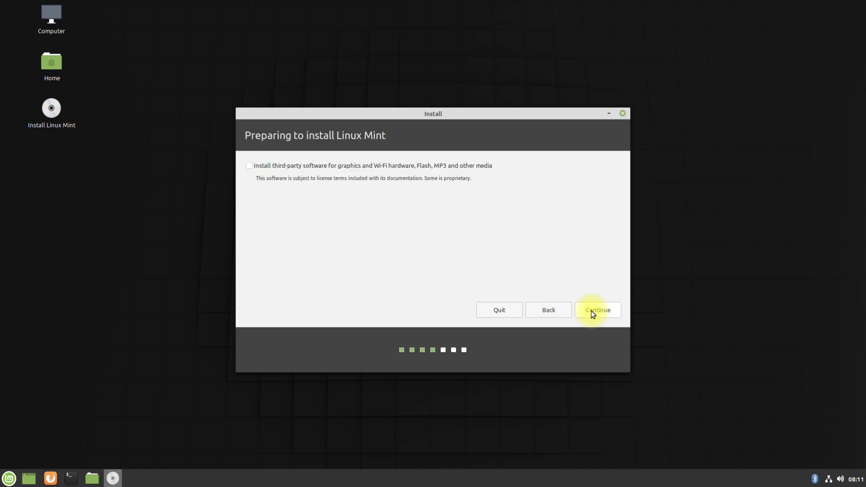
click(590, 310)
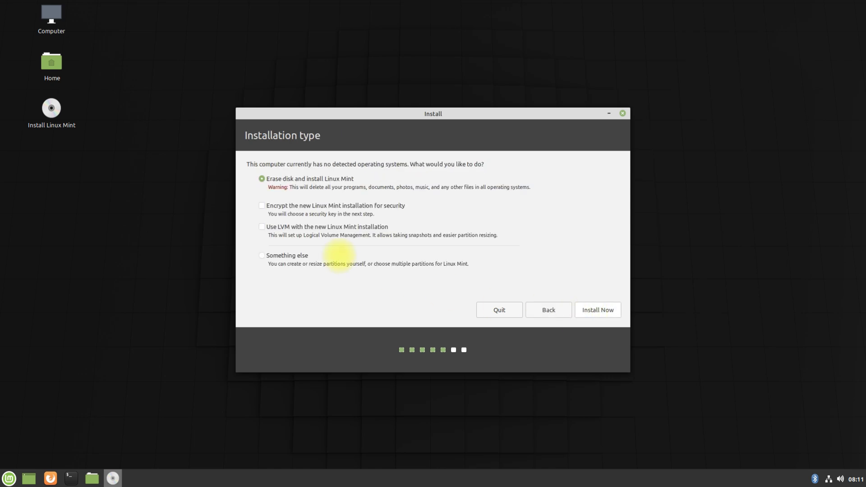
click(265, 255)
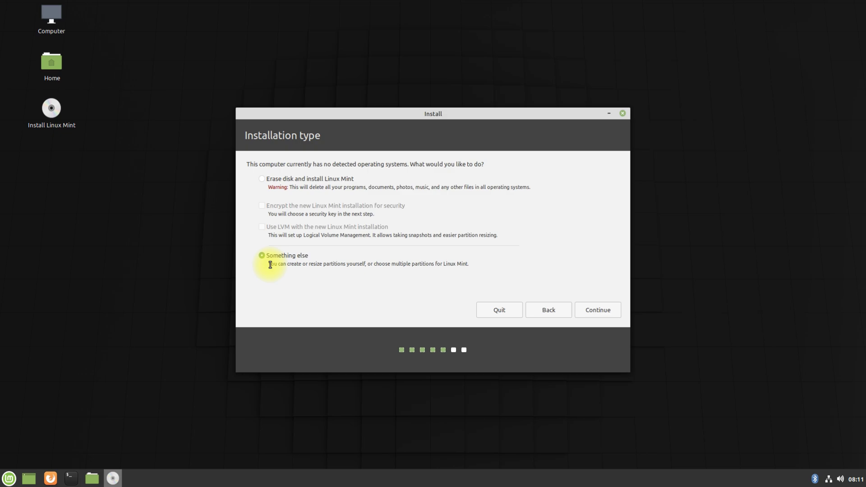
drag(268, 264, 488, 272)
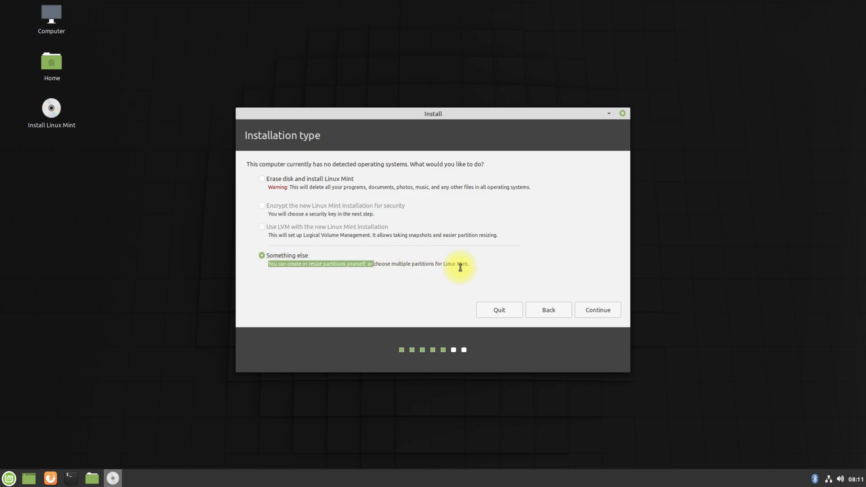
Create a new empty partition table on /dev/sda, confirming the wipe
click(598, 313)
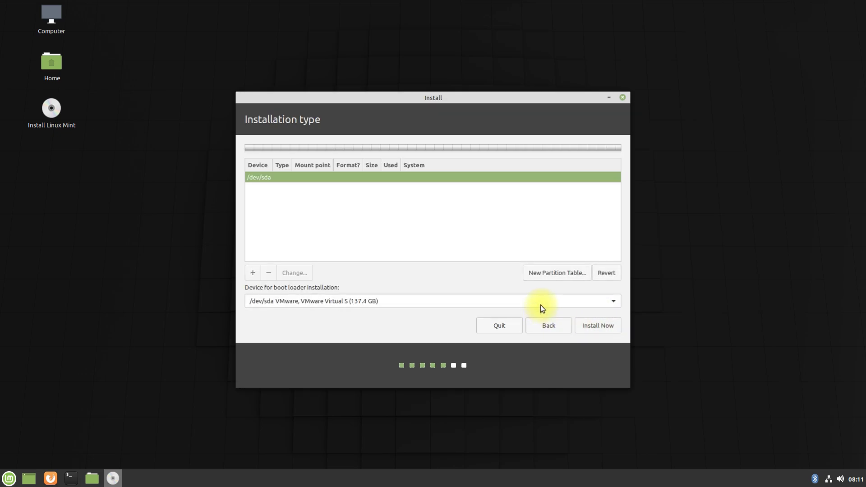
click(555, 272)
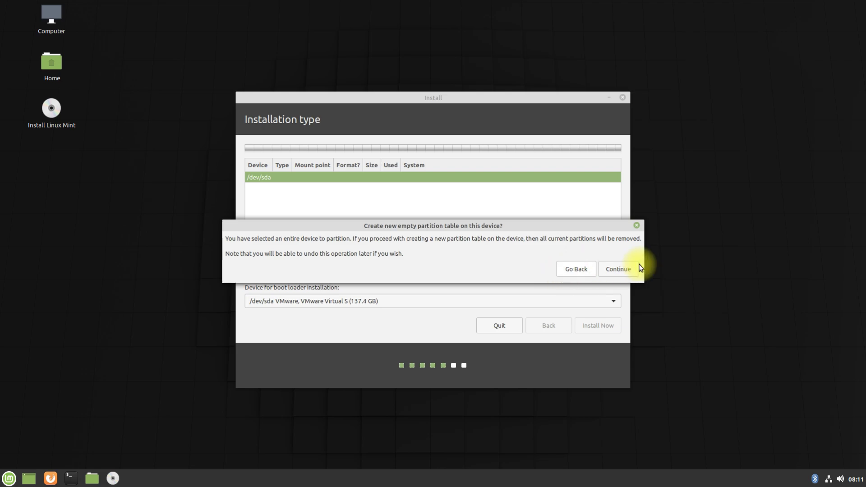
click(618, 270)
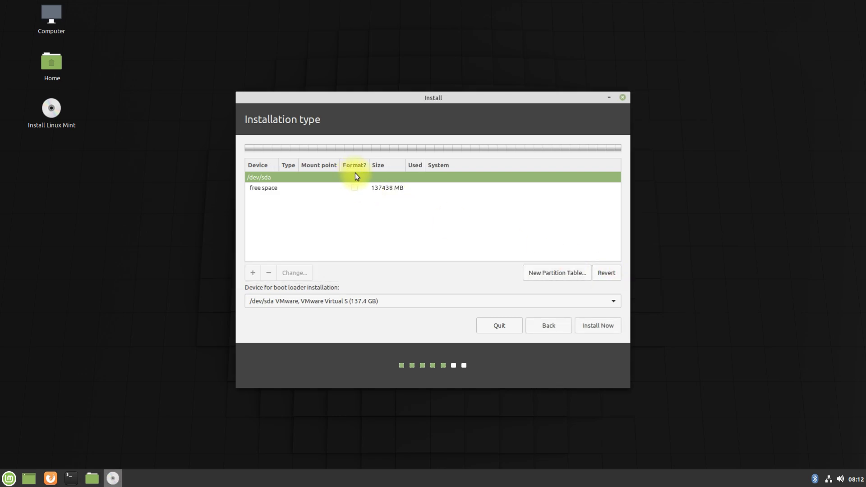
Create a 512 MB EFI System Partition from the disk's free space
click(381, 188)
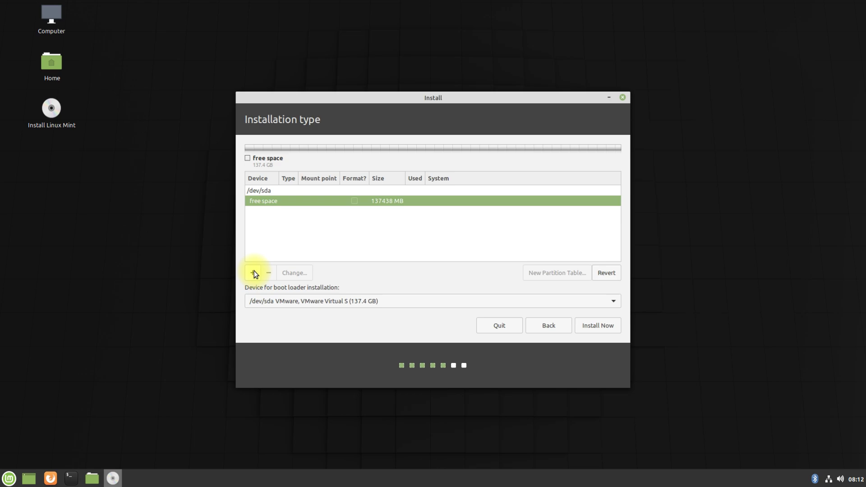
click(254, 271)
click(450, 188)
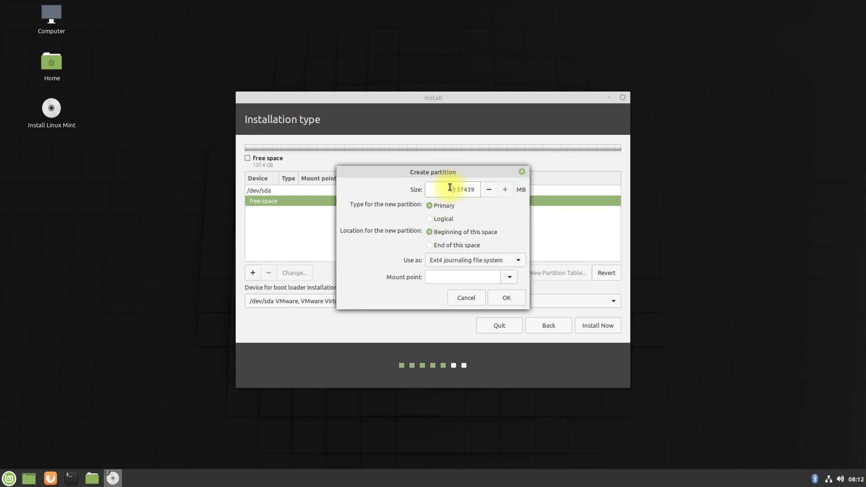
drag(450, 188, 478, 189)
text(12)
click(517, 260)
click(467, 404)
click(505, 283)
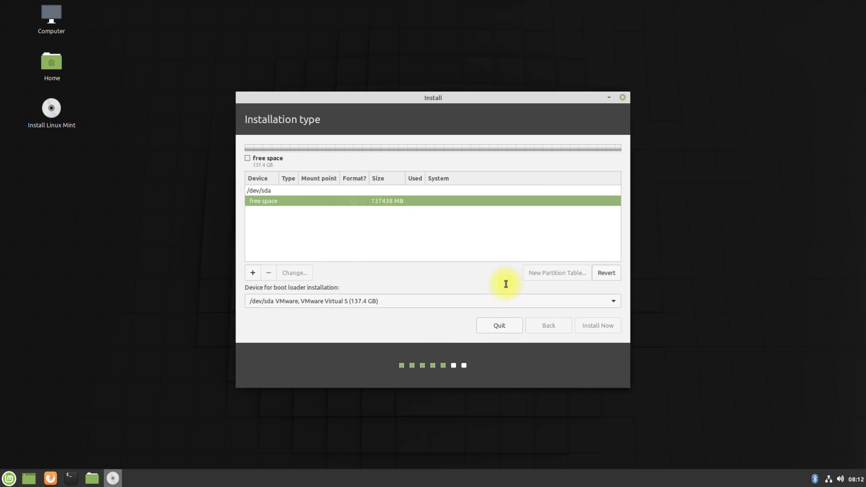
Create an 8192 MB swap area partition
click(252, 273)
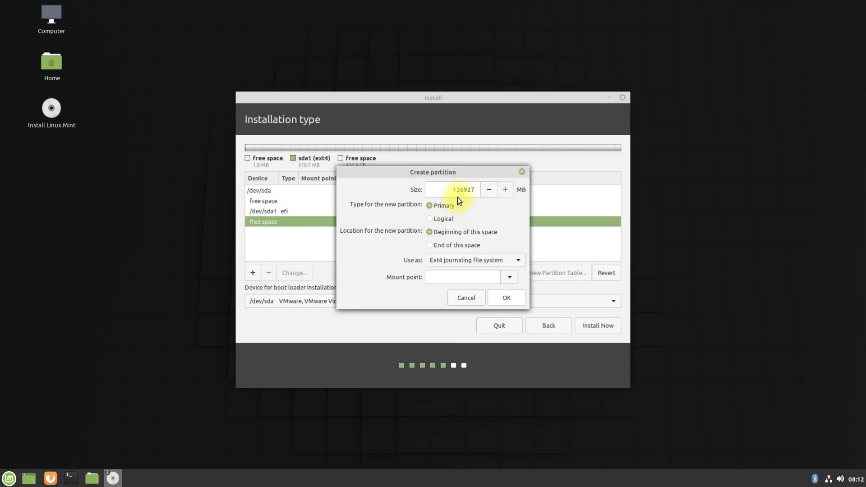
text(92)
click(517, 260)
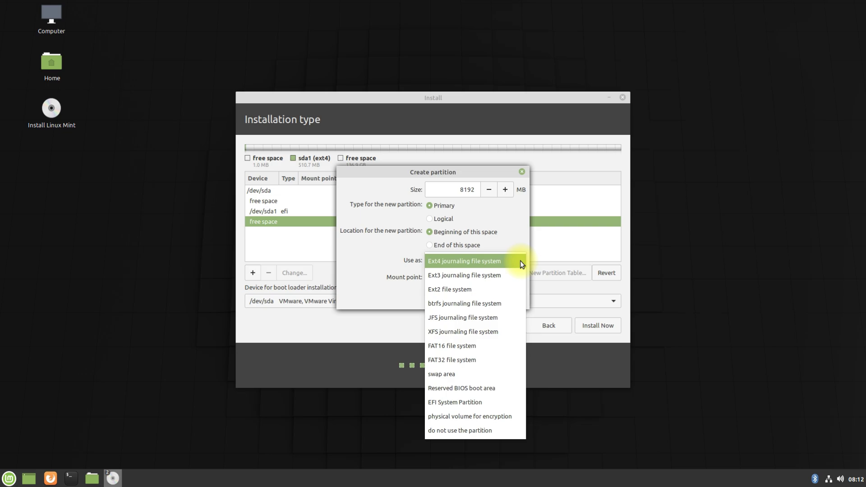
click(459, 370)
click(505, 279)
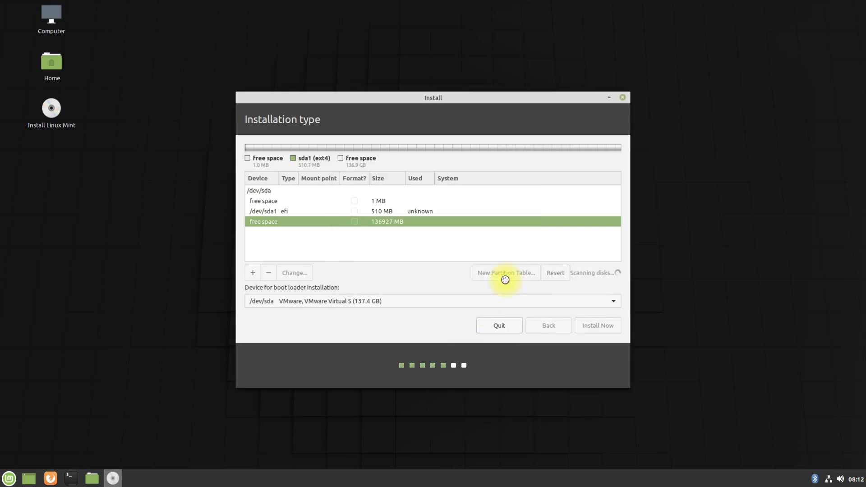
Create a 68000 MB ext4 partition mounted at /home
click(388, 233)
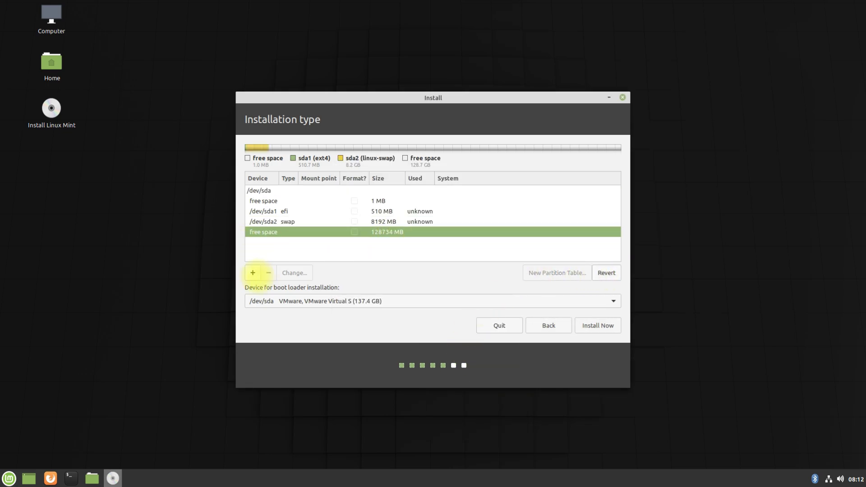
click(252, 273)
text(680)
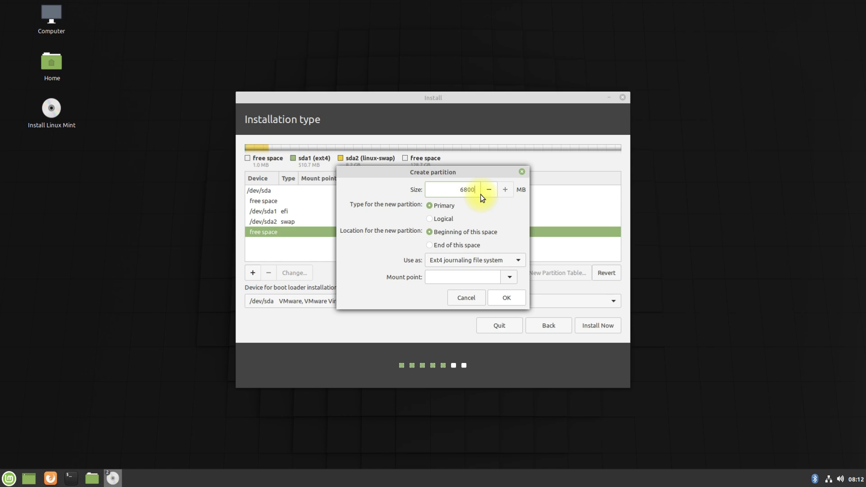
text(0)
click(508, 277)
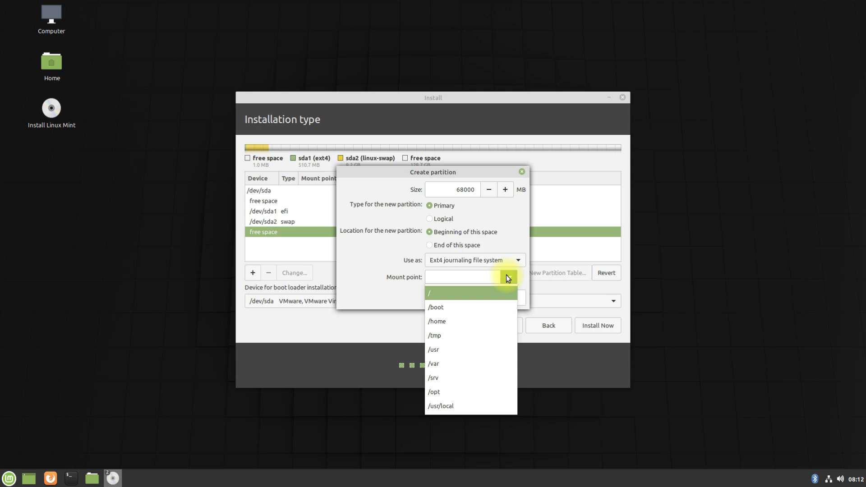
click(450, 322)
click(509, 297)
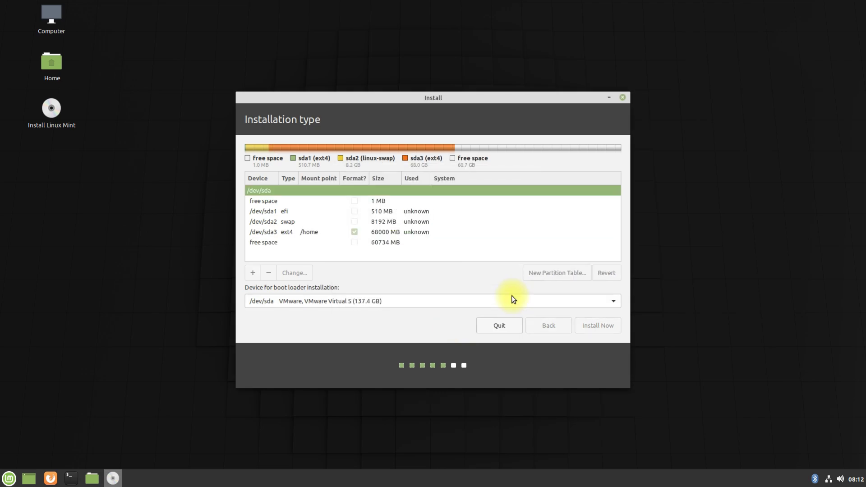
Create an ext4 root partition mounted at / from the remaining space
click(396, 242)
click(252, 272)
click(509, 276)
click(445, 298)
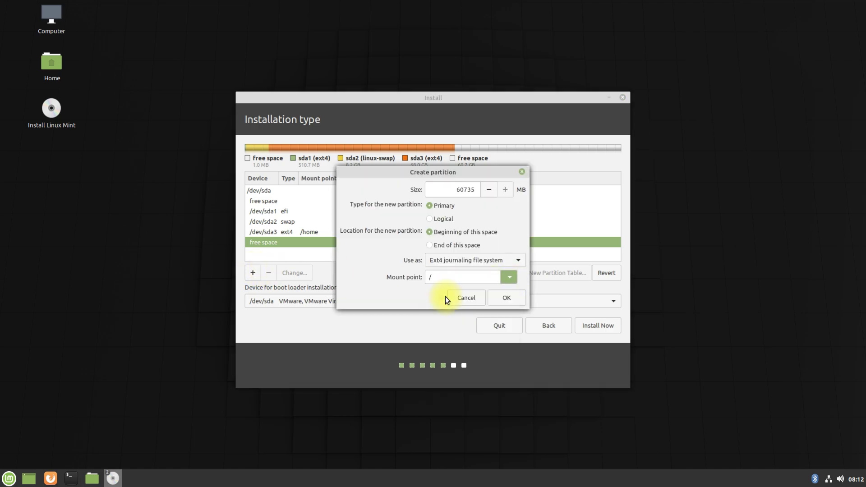
click(484, 259)
click(510, 292)
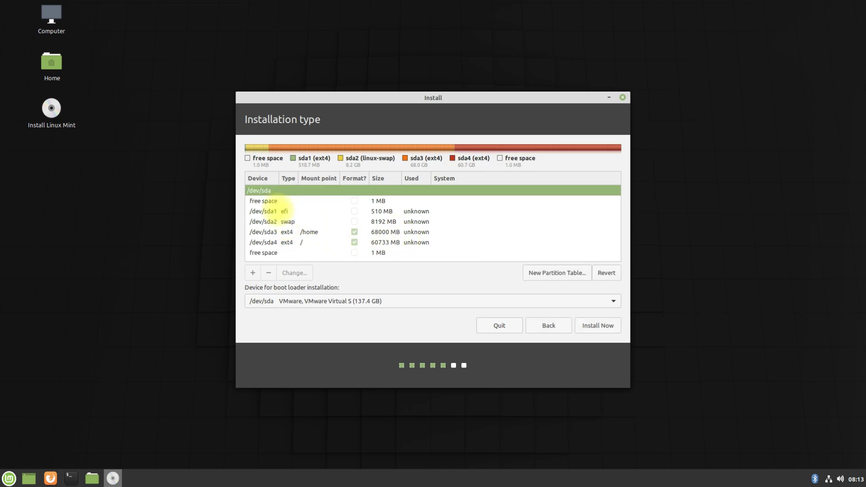
Review the planned partitions, then Install Now and confirm writing the changes to disk
key(Down)
key(Down)
key(Down)
key(Down)
key(Down)
click(269, 202)
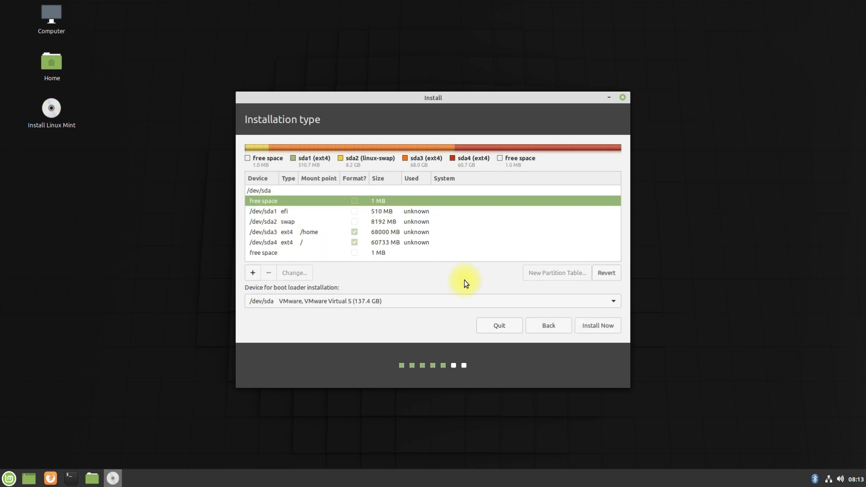
key(Up)
click(604, 326)
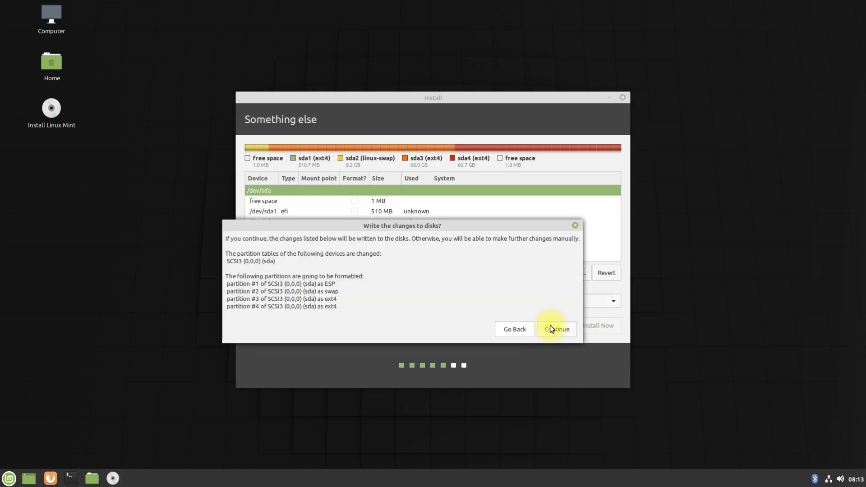
click(555, 327)
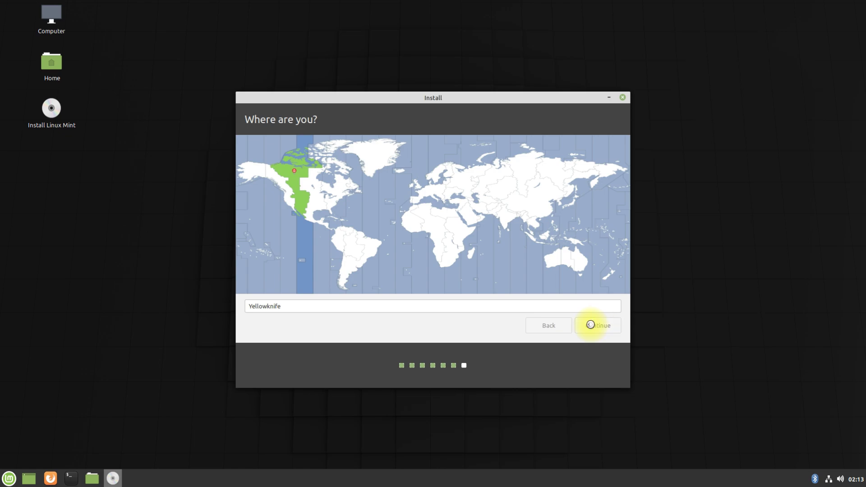
Accept the Yellowknife time zone and move to the user account form
click(590, 324)
click(402, 166)
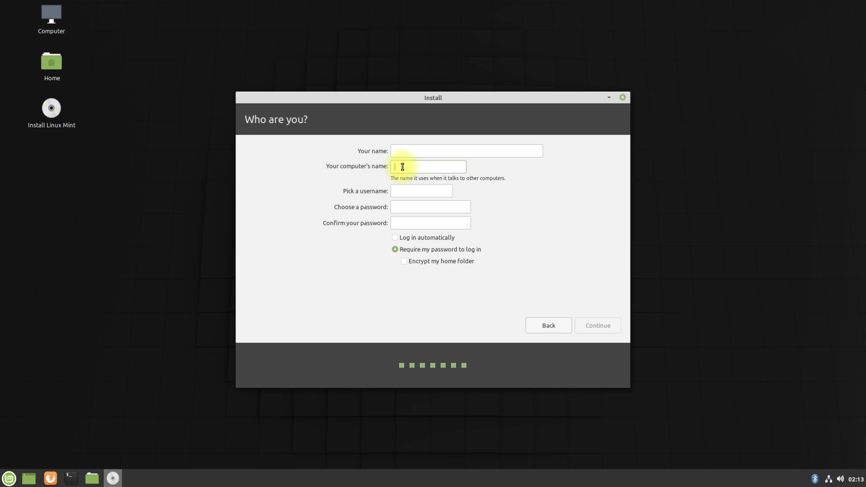
text(19.3)
text(tec)
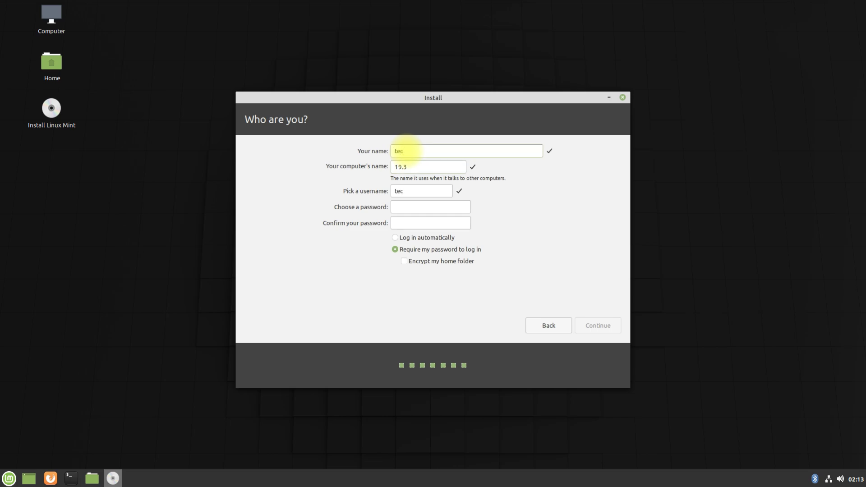
text(hso)
text(lutionz)
Enter the user's name, computer name mint-19.3, username and matching password, then begin installing
key(Tab)
key(Home)
text(mint-)
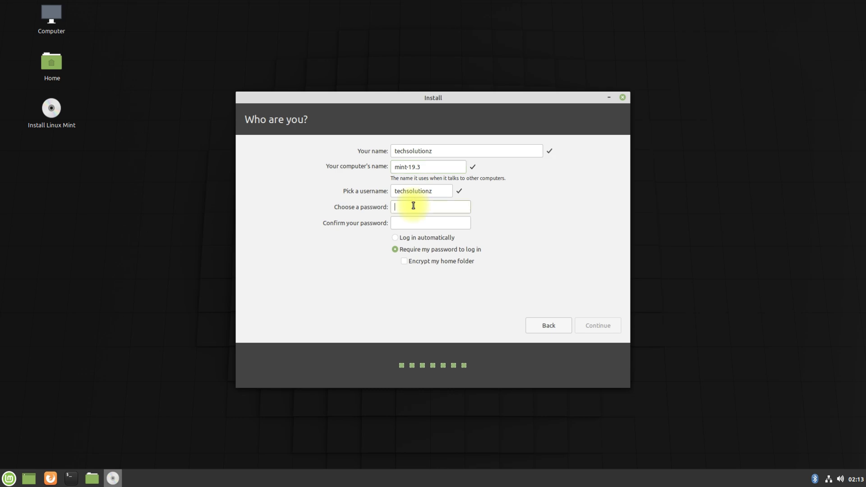
text(••••••)
key(Tab)
text(•)
text(•••••)
click(609, 326)
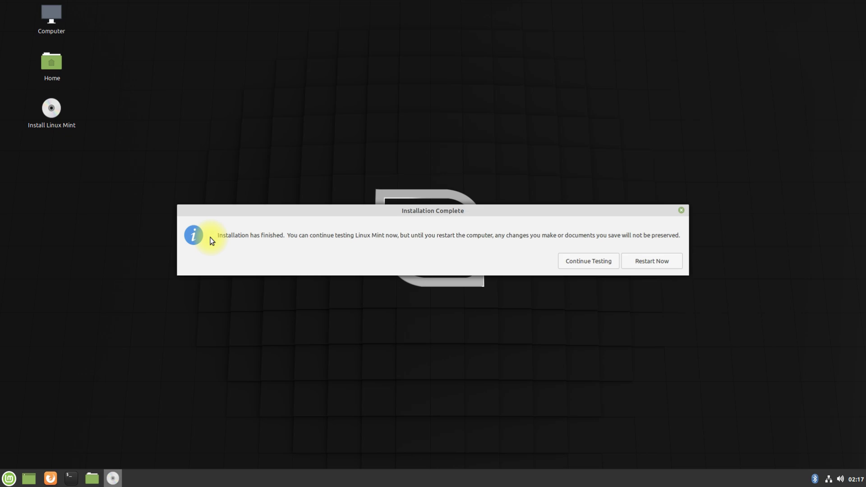
Choose Restart Now from the Installation Complete notice
drag(217, 235, 675, 234)
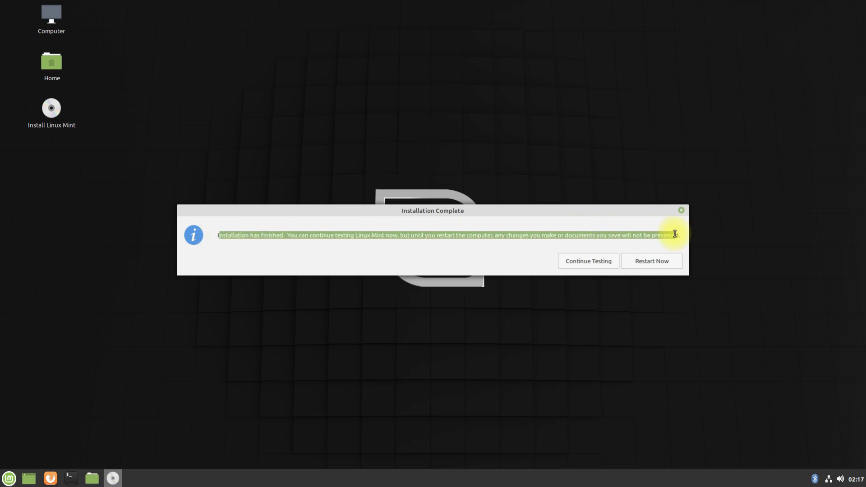
click(655, 262)
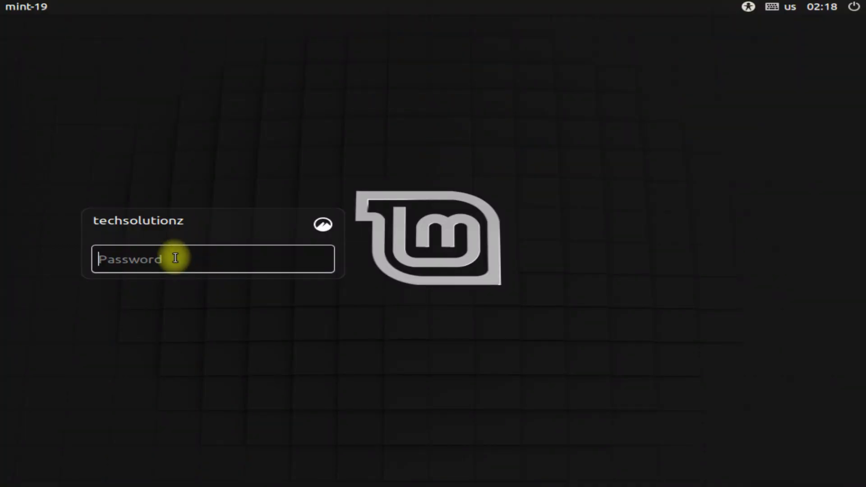
text(a)
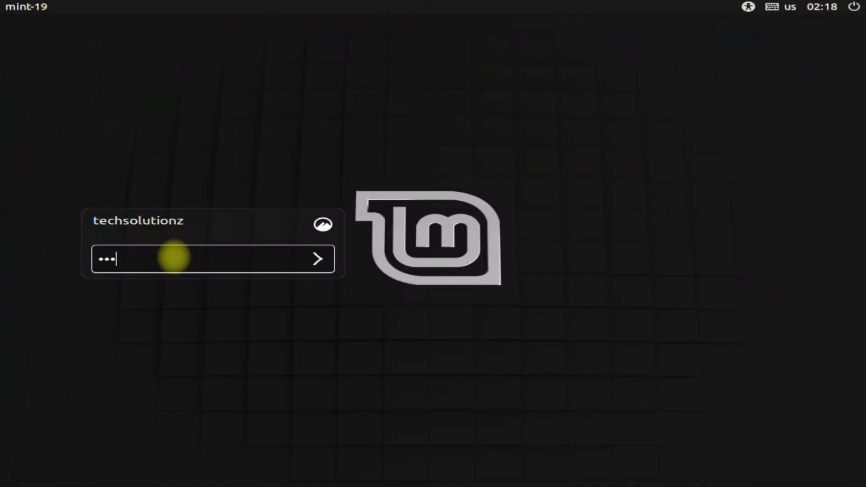
Log in with the password and browse the application menu's Administration category
key(Return)
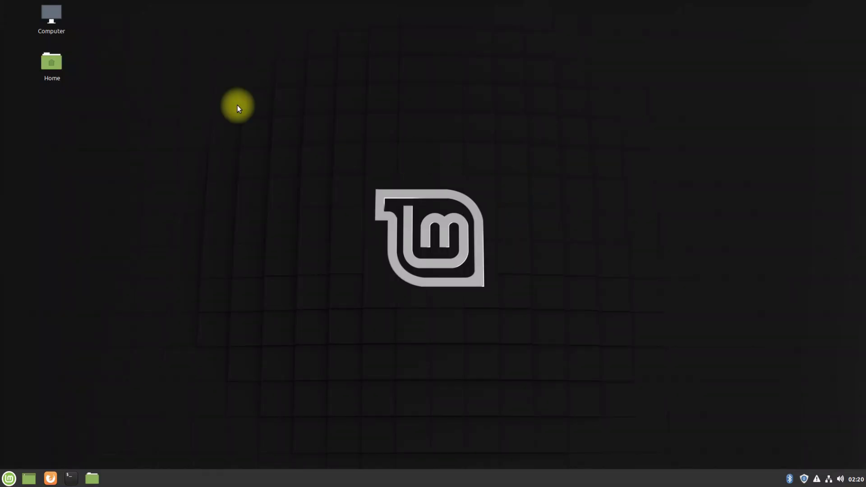
right_click(211, 98)
click(172, 159)
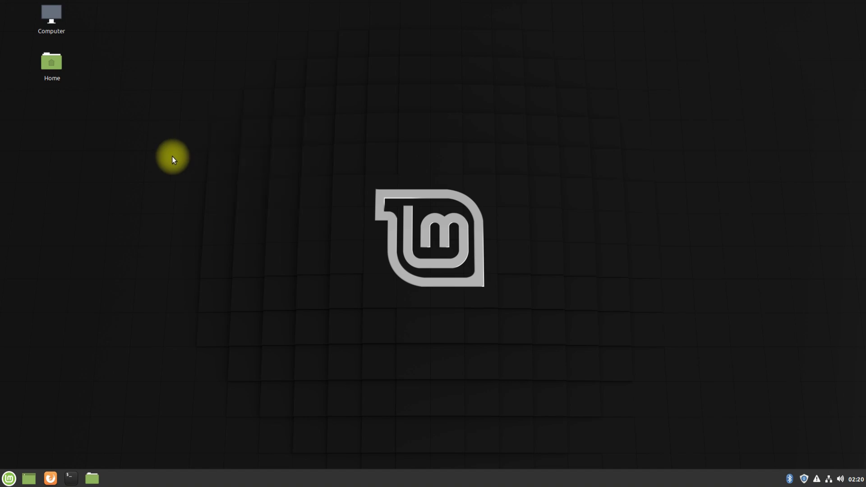
click(12, 478)
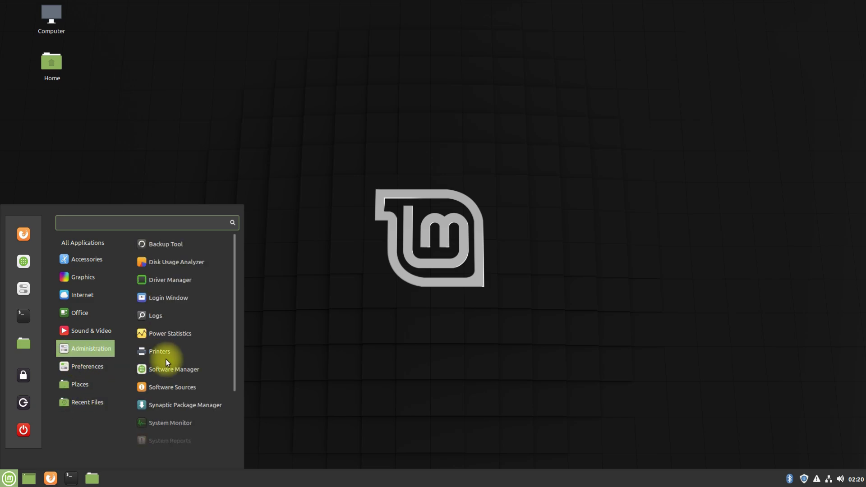
scroll(180, 386, down, 2)
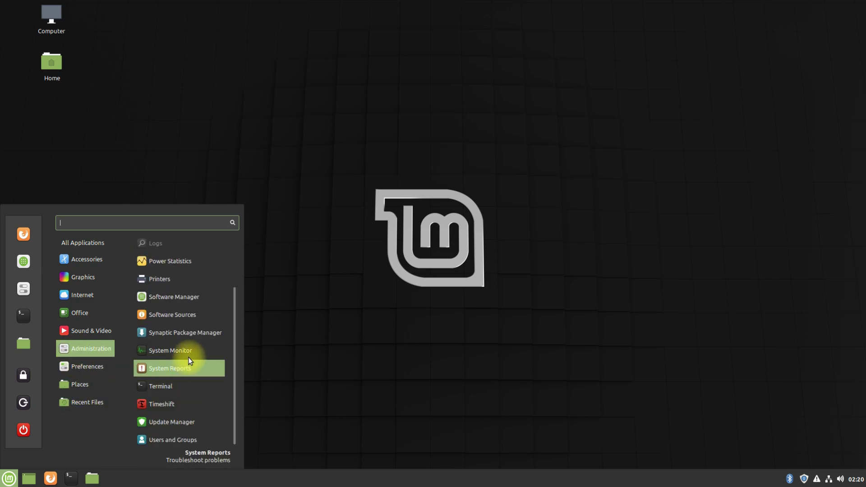
scroll(174, 286, up, 2)
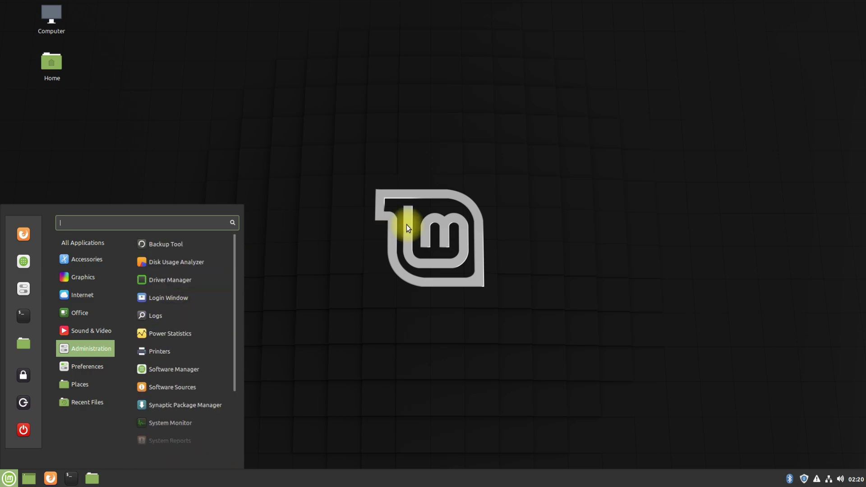